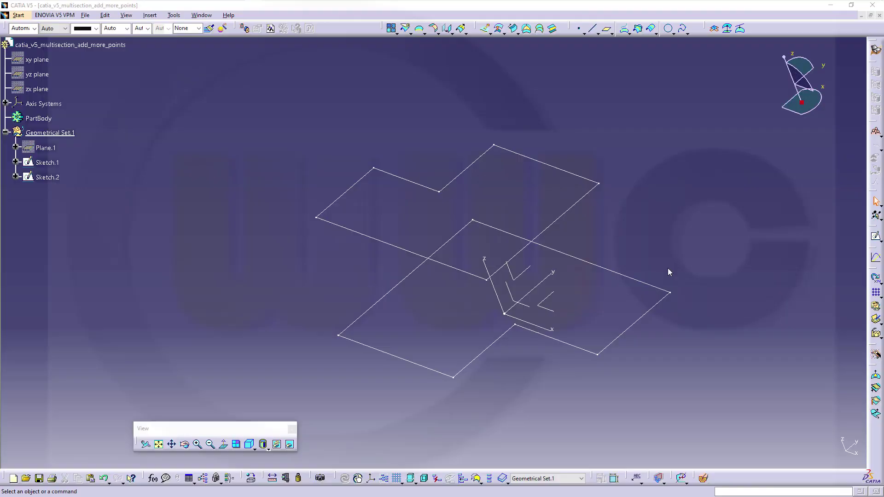
Start a multi-sections surface with Sketch.2 as the first section and Sketch.1 as the second.
middle_drag(648, 227, 536, 247)
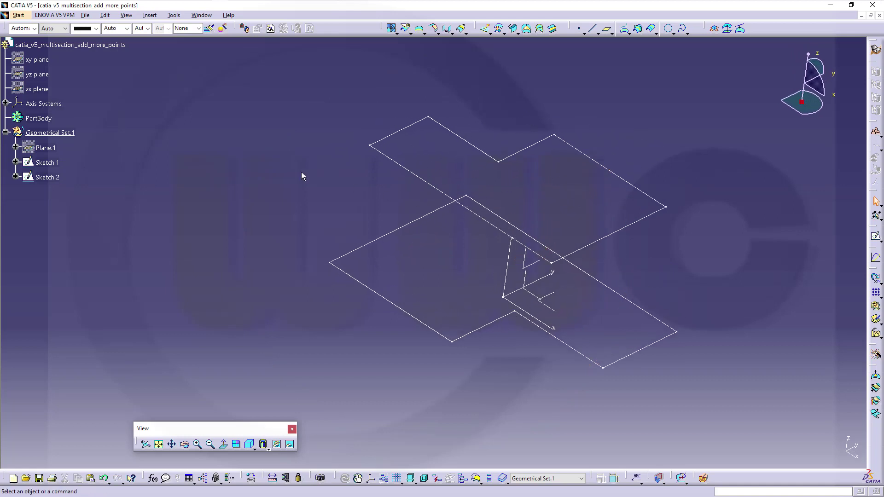
middle_drag(302, 175, 511, 290)
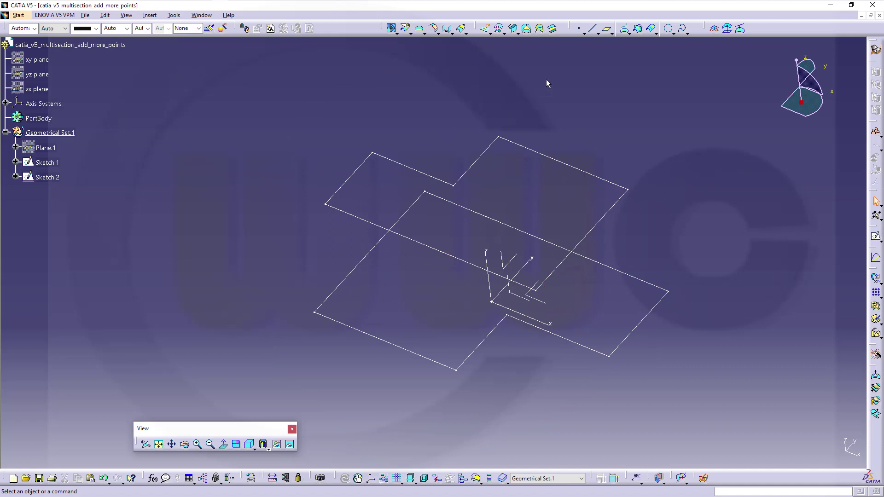
click(540, 30)
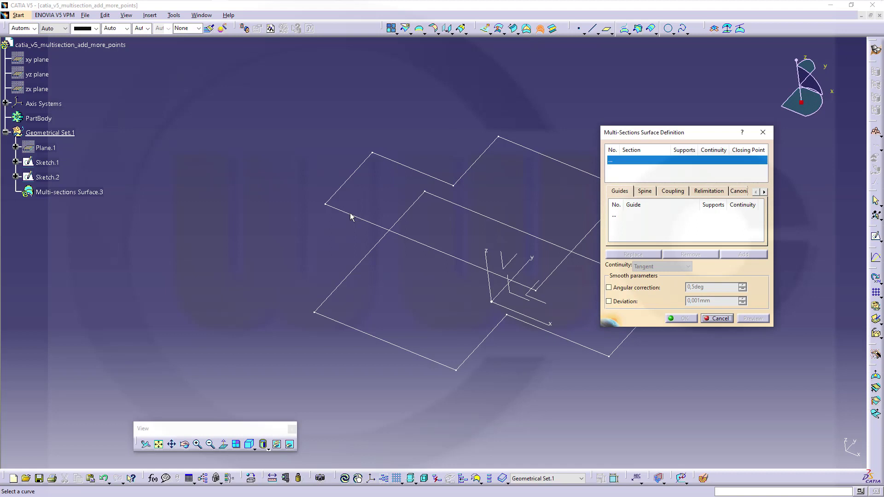
click(350, 214)
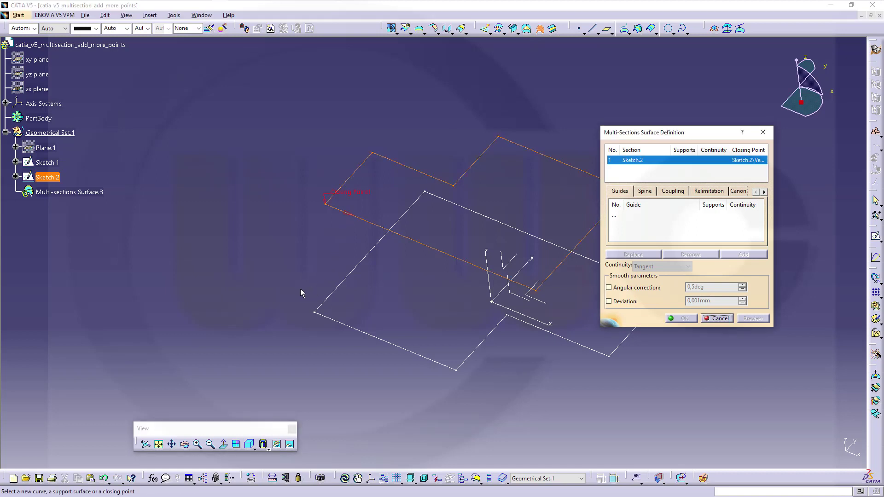
click(336, 321)
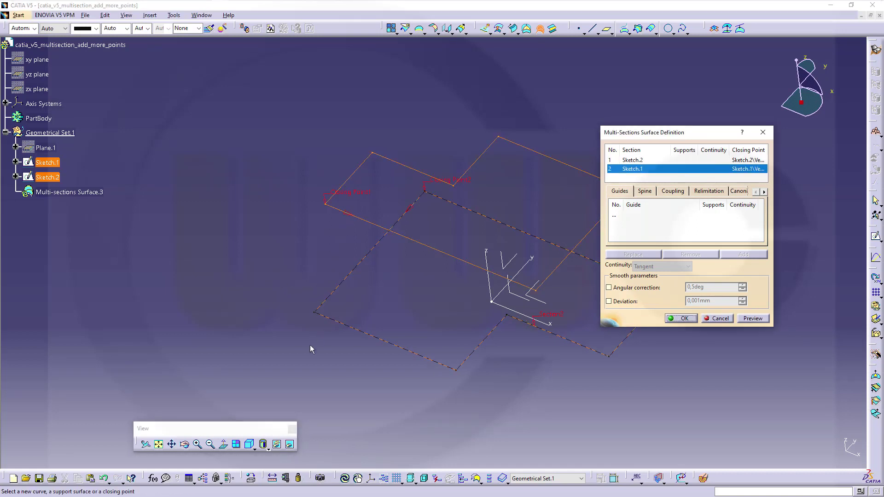
Remove the default closing point of Sketch.1.
mouse_move(405, 184)
middle_down()
mouse_move(396, 154)
mouse_move(419, 174)
middle_up()
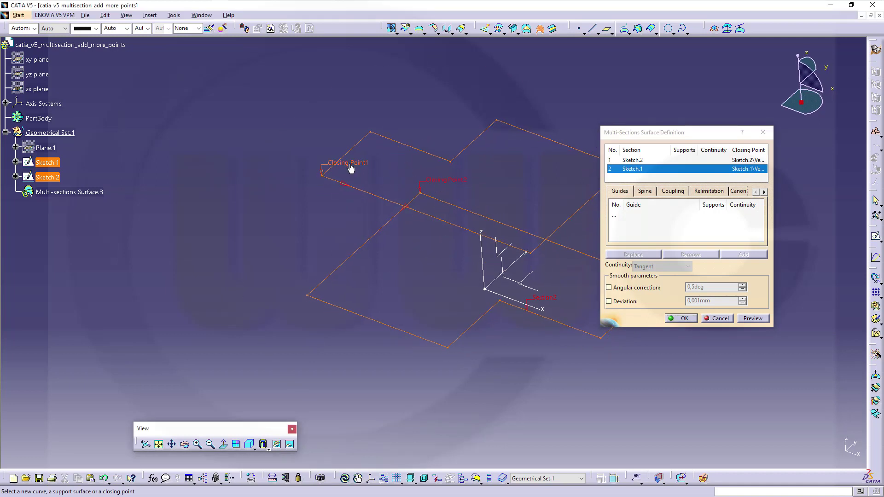
right_click(441, 185)
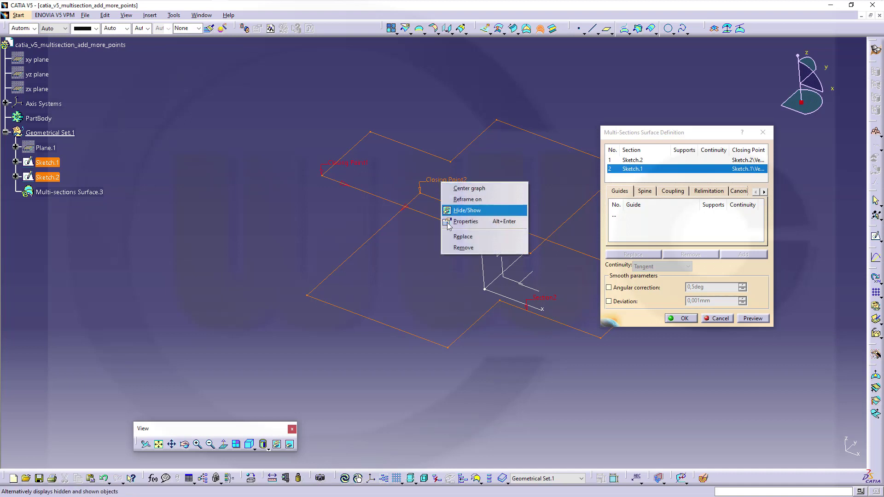
click(461, 248)
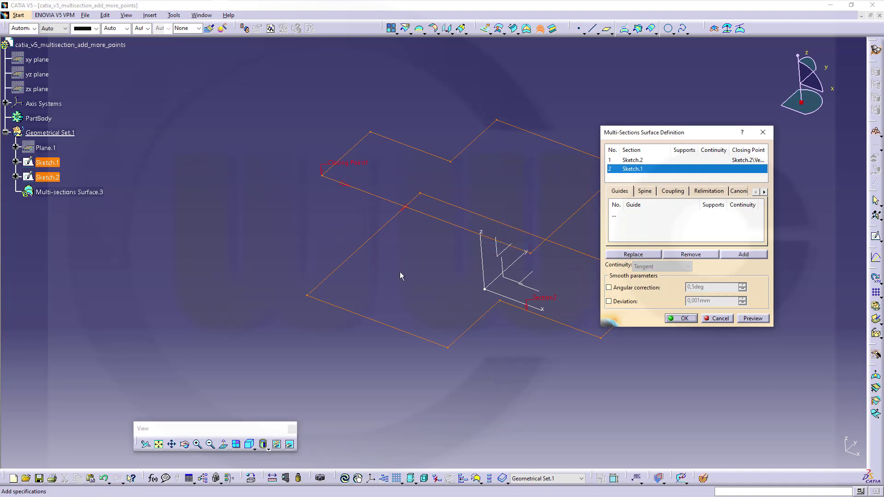
Create a closing point on Sketch.1, 80 mm along the curve from its reference vertex, at the corner below Sketch.2's closing point.
right_click(318, 285)
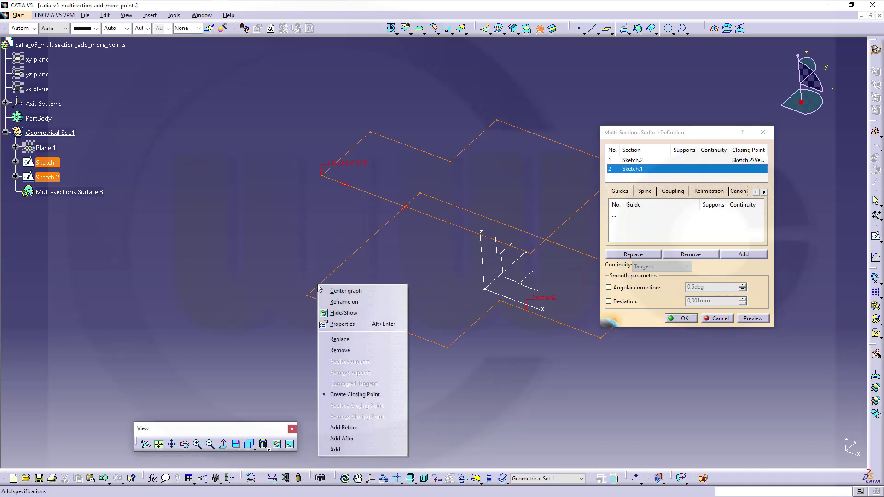
click(341, 396)
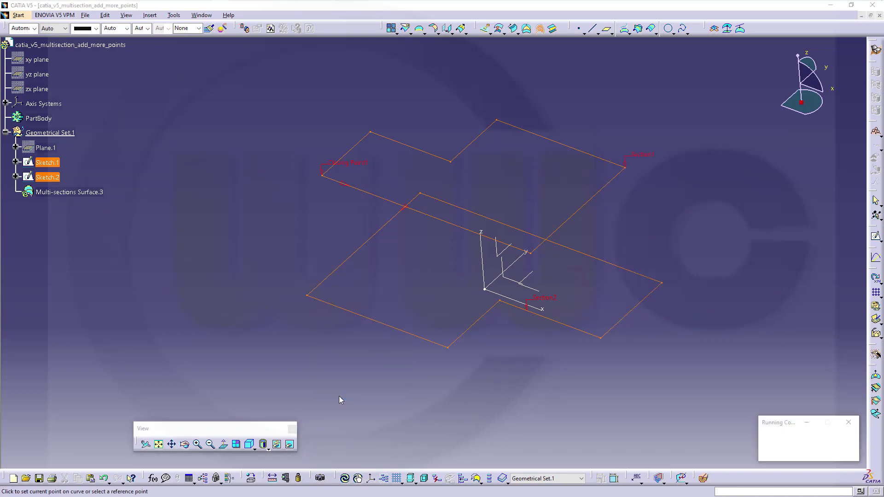
click(353, 313)
click(316, 299)
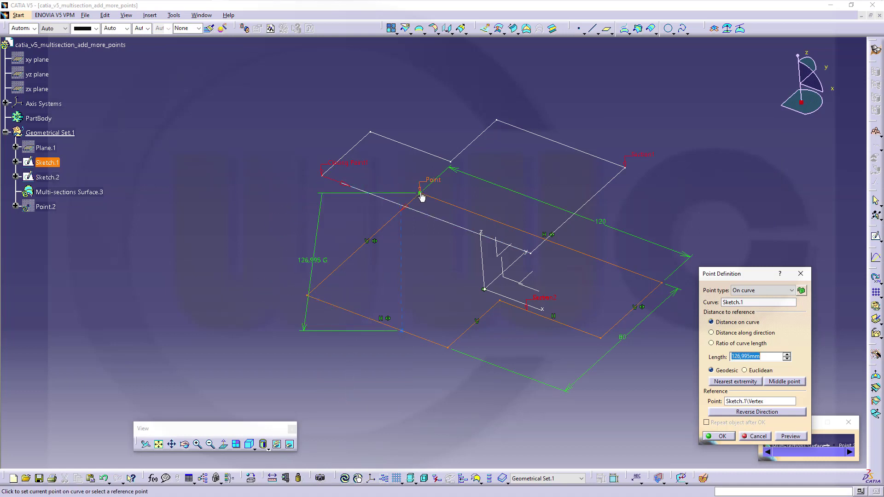
click(309, 299)
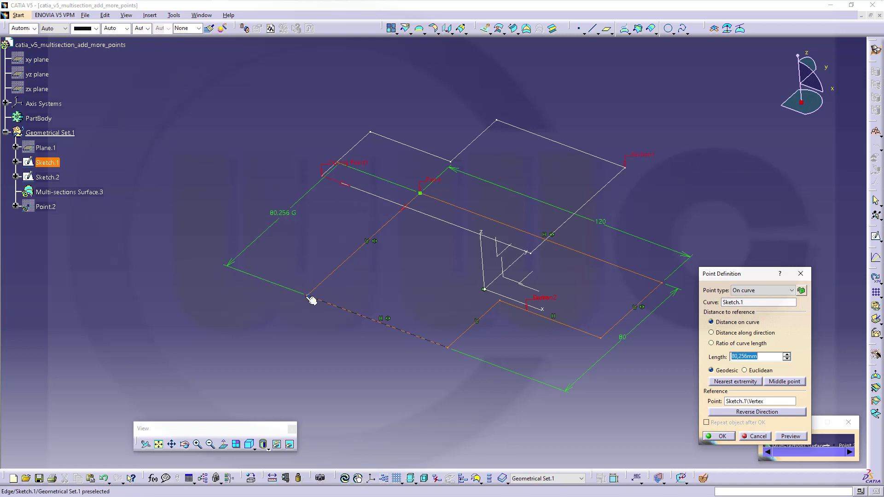
click(314, 296)
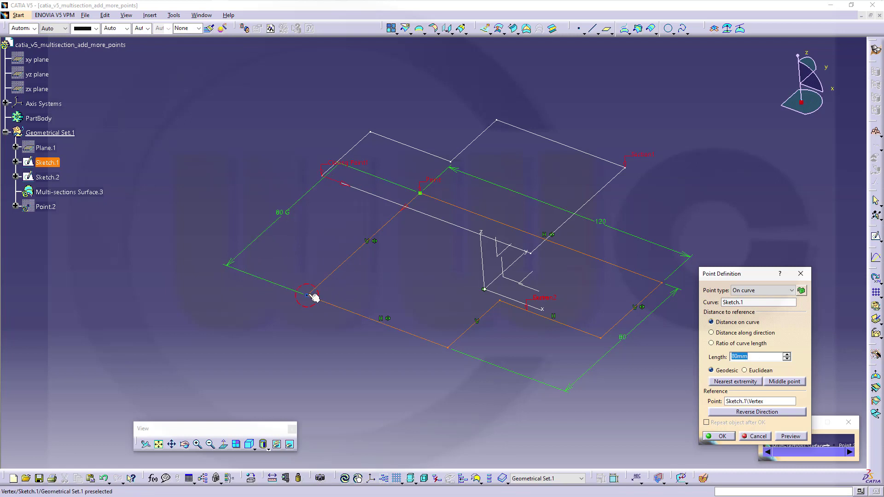
click(314, 297)
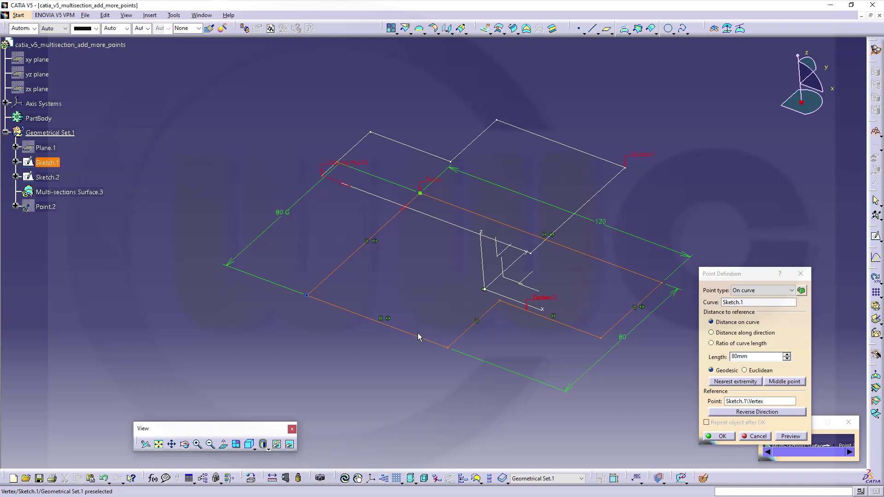
click(721, 436)
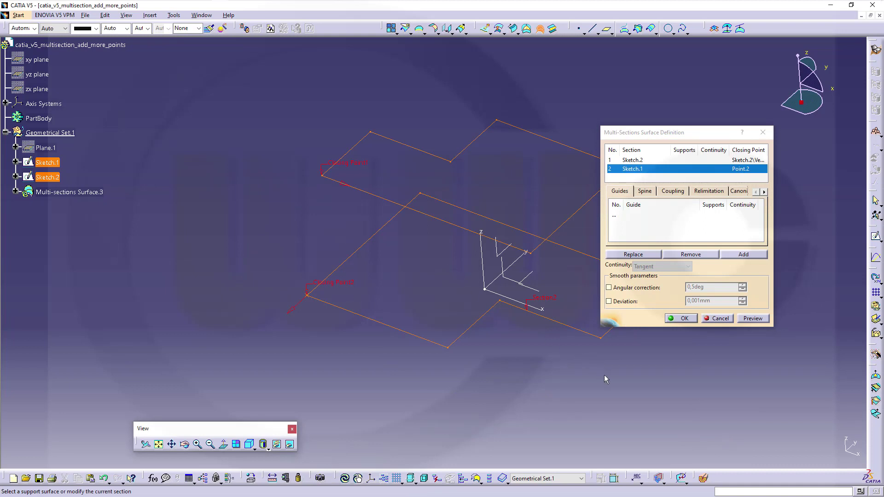
Try the Tangency section coupling and preview the multi-sections surface.
mouse_move(603, 377)
middle_down()
mouse_move(562, 365)
mouse_move(512, 371)
middle_up()
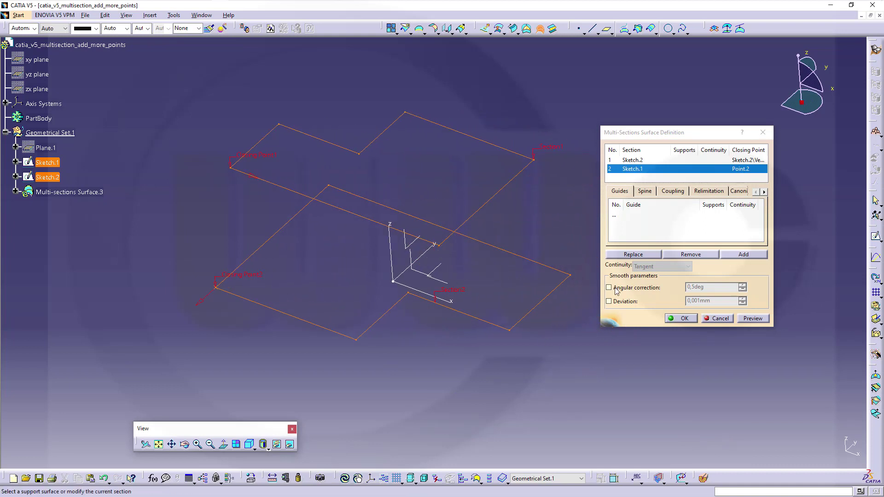
click(680, 192)
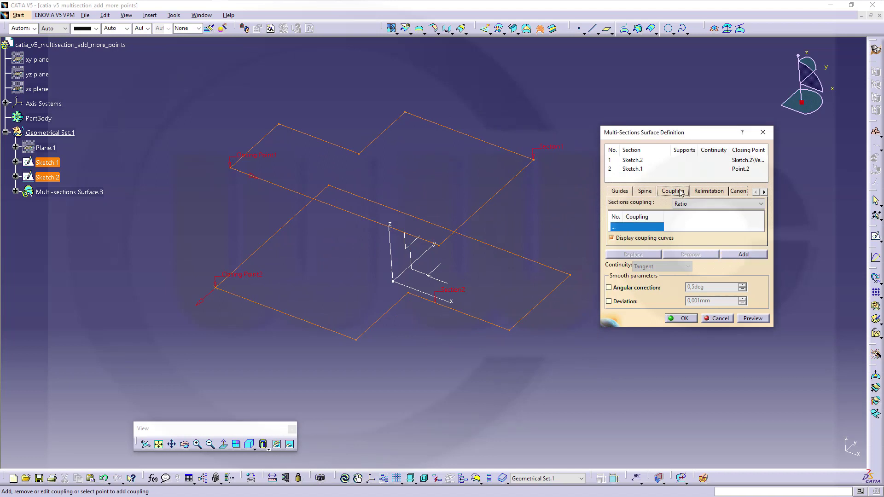
click(760, 205)
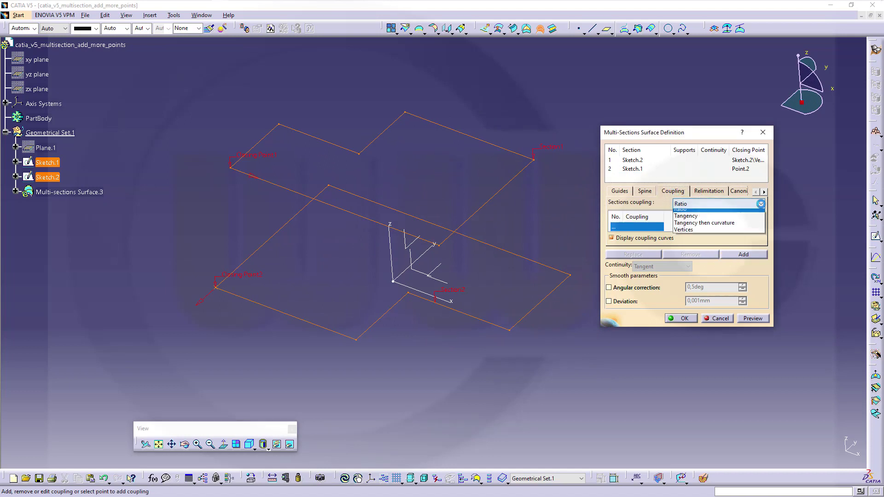
click(693, 220)
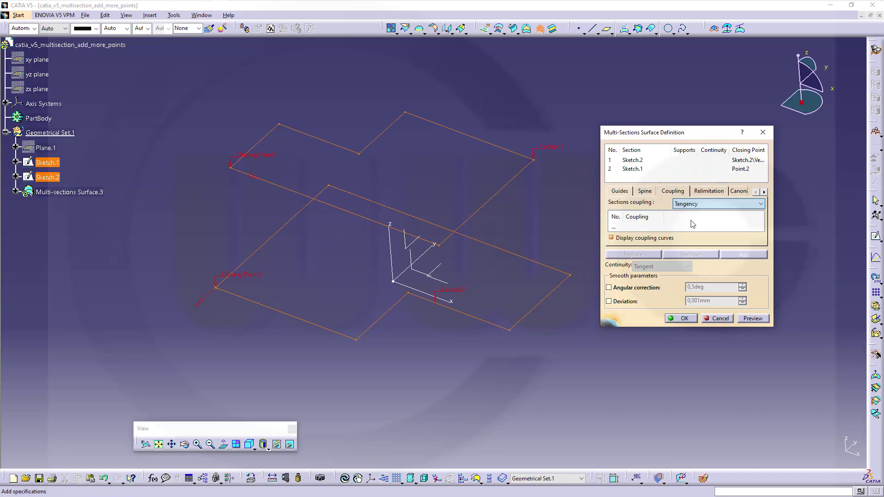
click(753, 319)
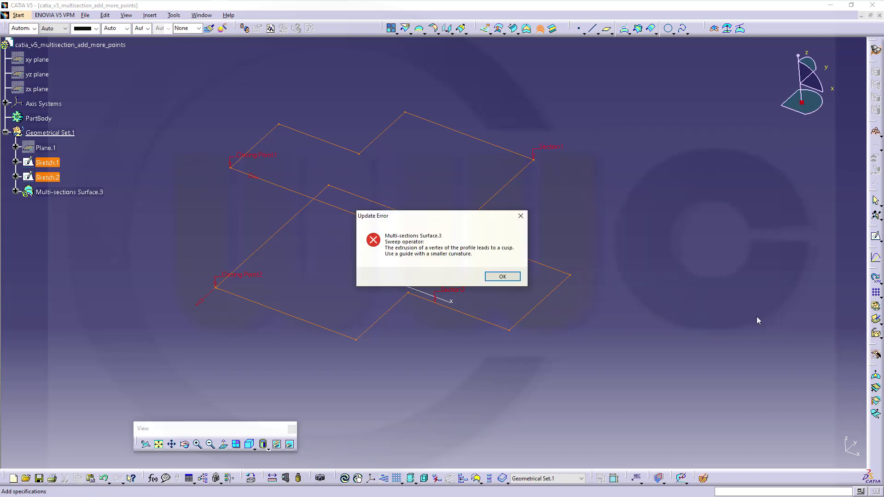
click(502, 277)
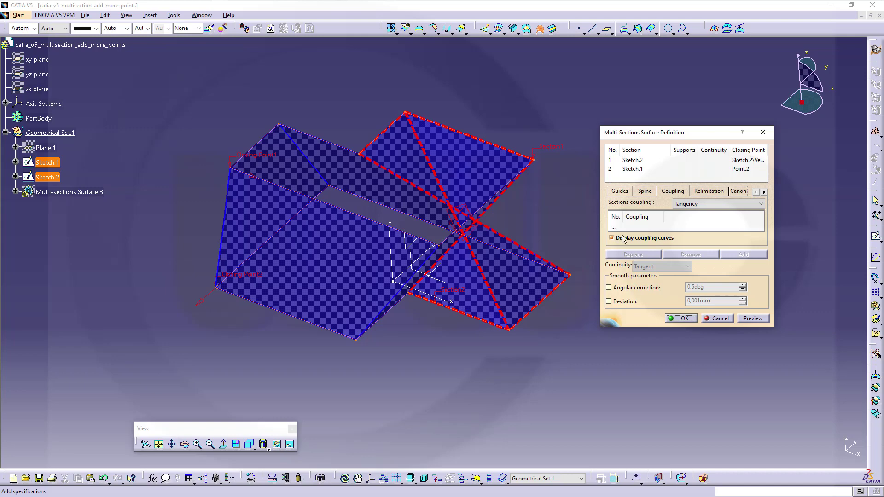
Set the sections coupling to Vertices and couple Sketch.2's outer corner opposite its notch to the inner notch corner of Sketch.1.
click(761, 203)
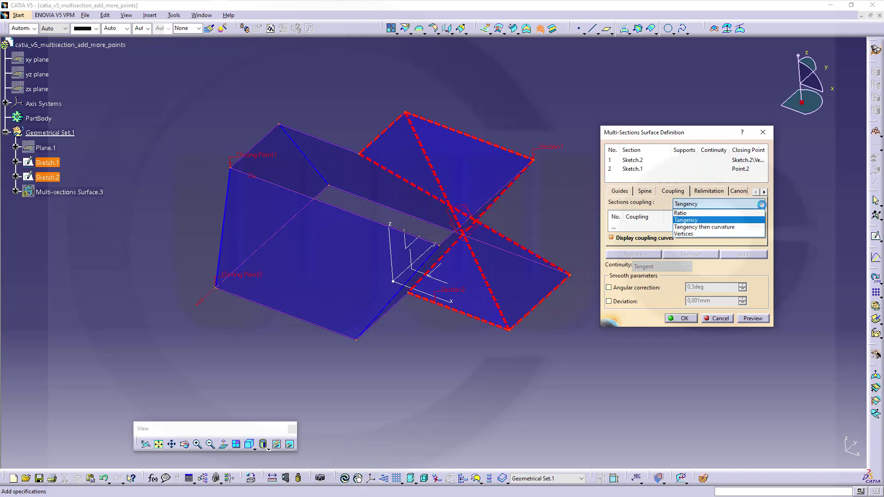
click(686, 234)
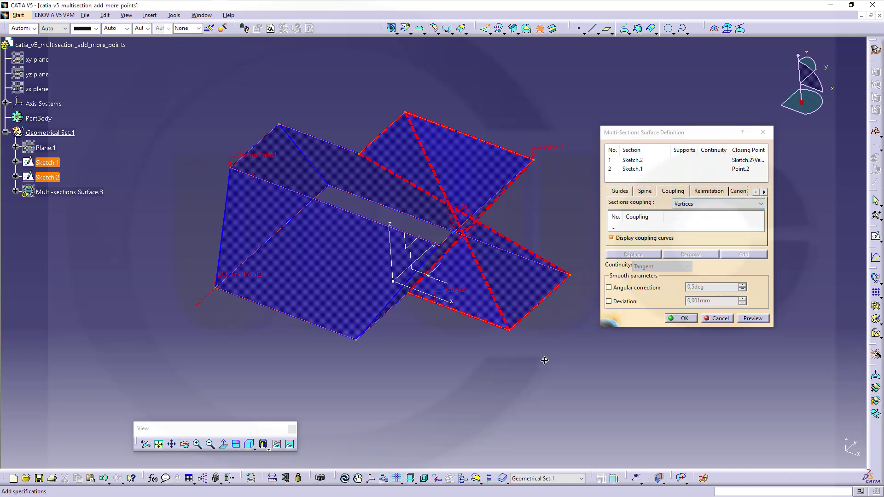
middle_drag(568, 253, 394, 342)
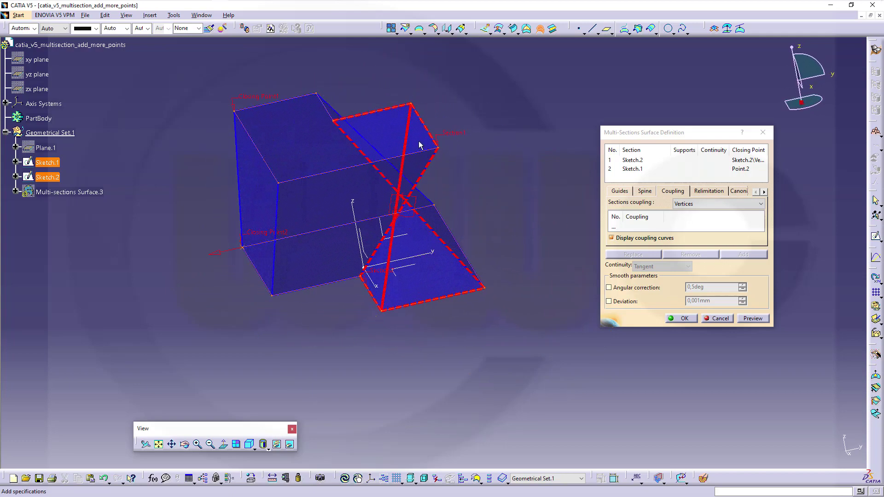
middle_drag(465, 250, 580, 221)
click(616, 228)
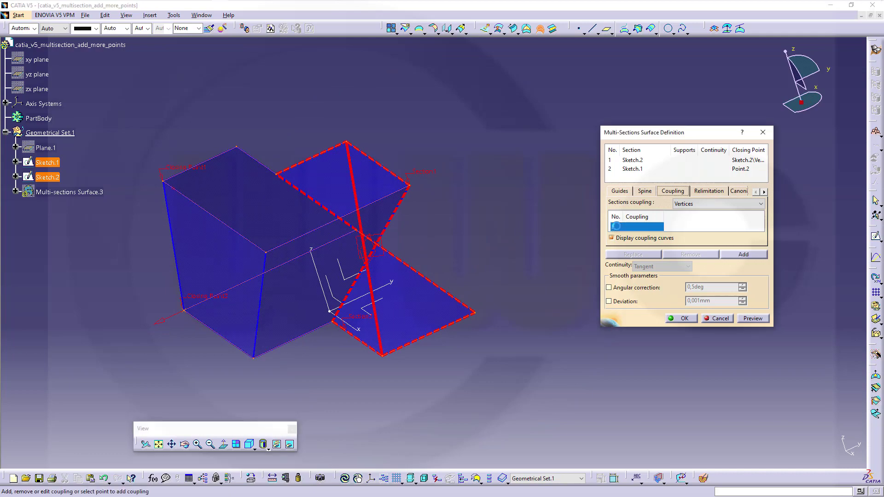
middle_drag(477, 237, 435, 197)
click(312, 137)
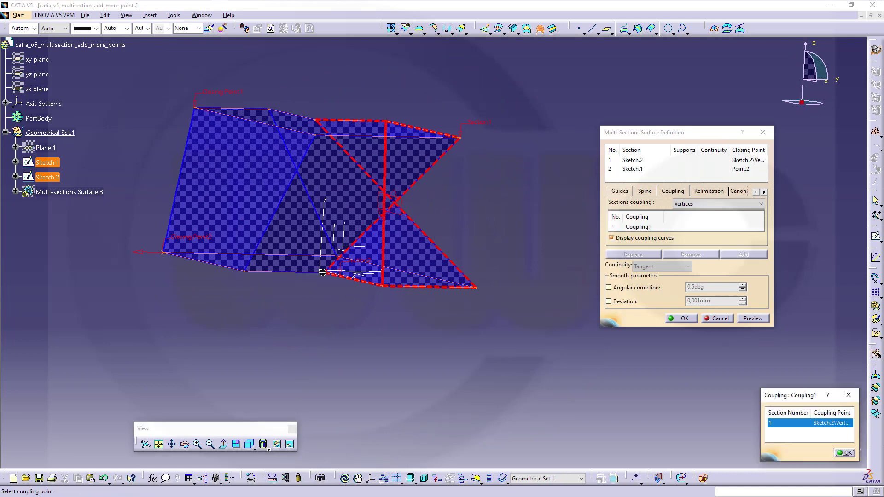
click(328, 273)
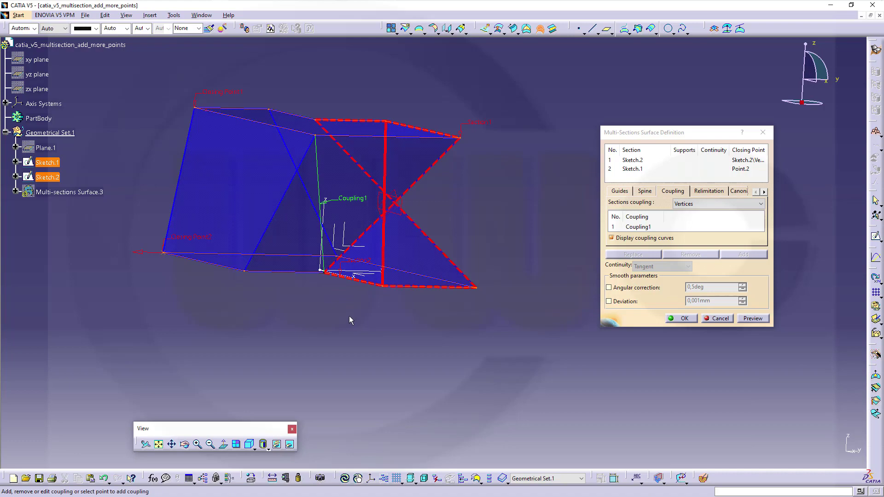
Add couplings from the same Sketch.2 corner and the corner following it to the two Sketch.1 corners following its notch.
mouse_move(482, 174)
middle_down()
mouse_move(445, 108)
mouse_move(484, 144)
mouse_move(484, 164)
middle_up()
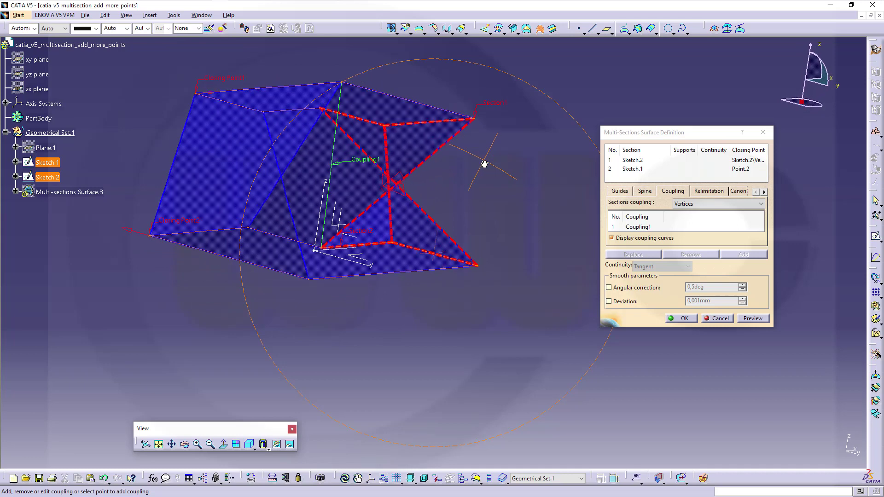
click(341, 84)
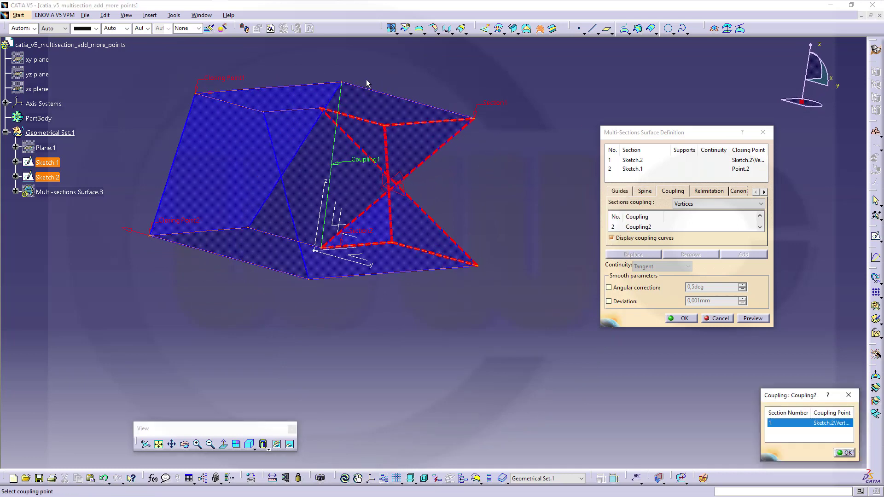
click(391, 243)
mouse_move(471, 197)
middle_down()
mouse_move(430, 207)
mouse_move(408, 194)
mouse_move(389, 235)
mouse_move(345, 197)
mouse_move(300, 222)
mouse_move(336, 212)
middle_up()
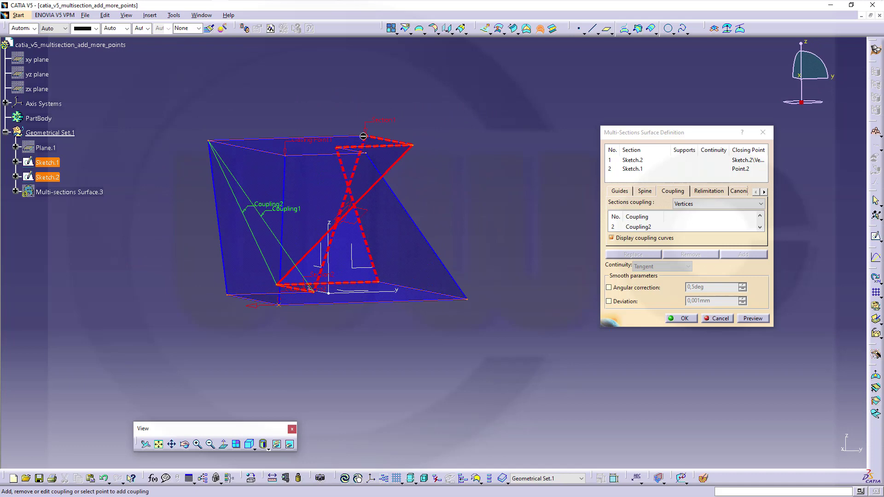
click(368, 137)
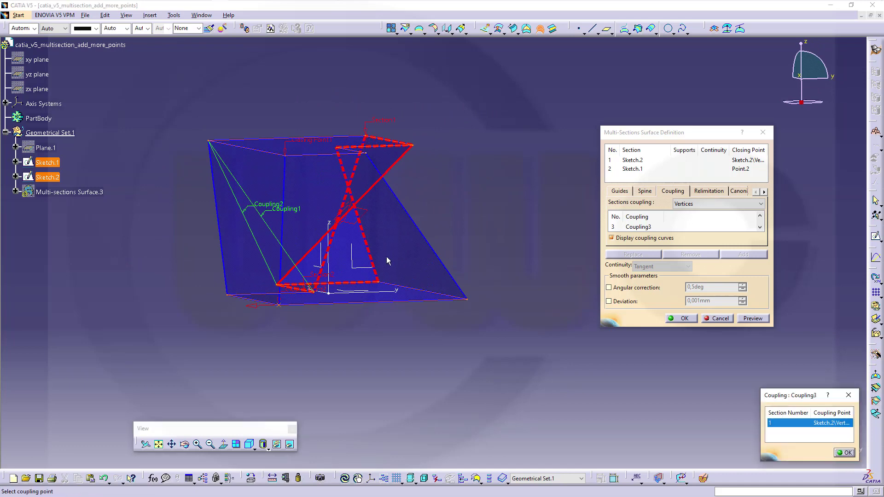
click(382, 286)
Add a fourth coupling from the Sketch.2 corner just before its notch to Sketch.1's outer corner opposite its notch.
mouse_move(473, 199)
middle_down()
mouse_move(351, 215)
mouse_move(440, 233)
mouse_move(423, 280)
middle_up()
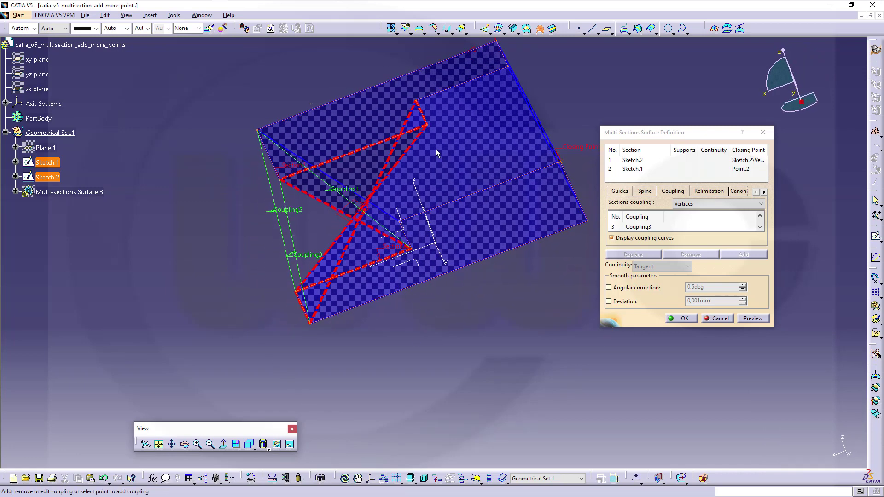
click(428, 126)
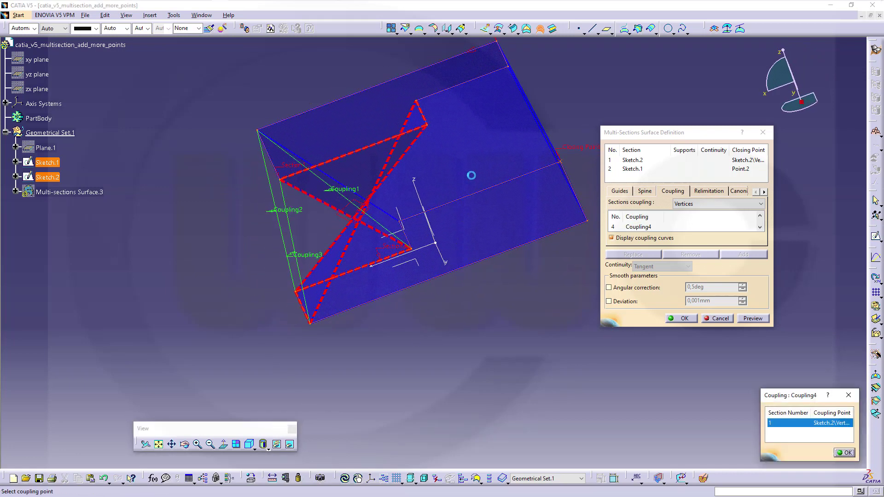
click(593, 224)
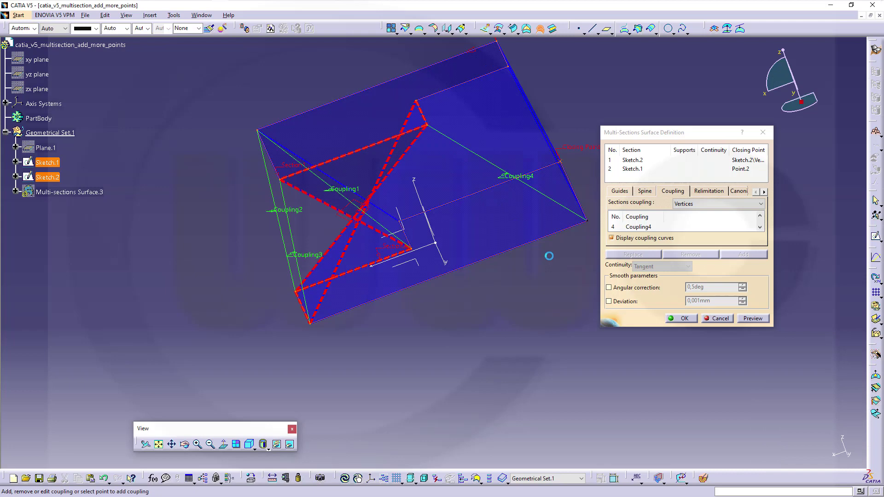
mouse_move(536, 256)
middle_down()
mouse_move(491, 319)
mouse_move(425, 337)
middle_up()
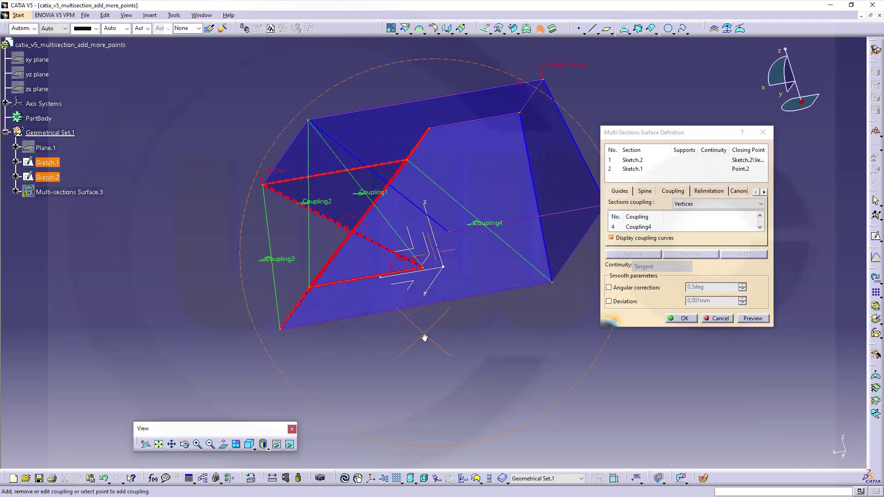
Add couplings from Sketch.2's inner notch corner and the corner following it to Sketch.1's outer corner opposite its notch.
click(429, 129)
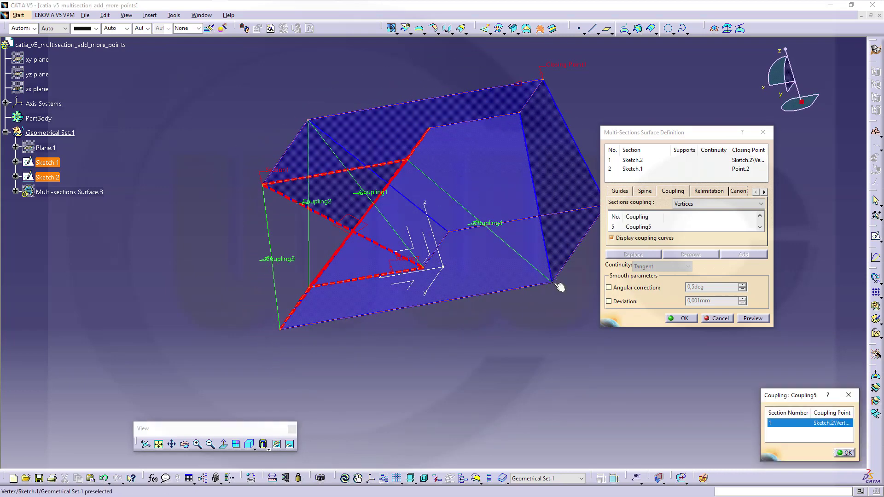
click(560, 287)
mouse_move(560, 287)
middle_down()
mouse_move(479, 361)
mouse_move(504, 195)
middle_up()
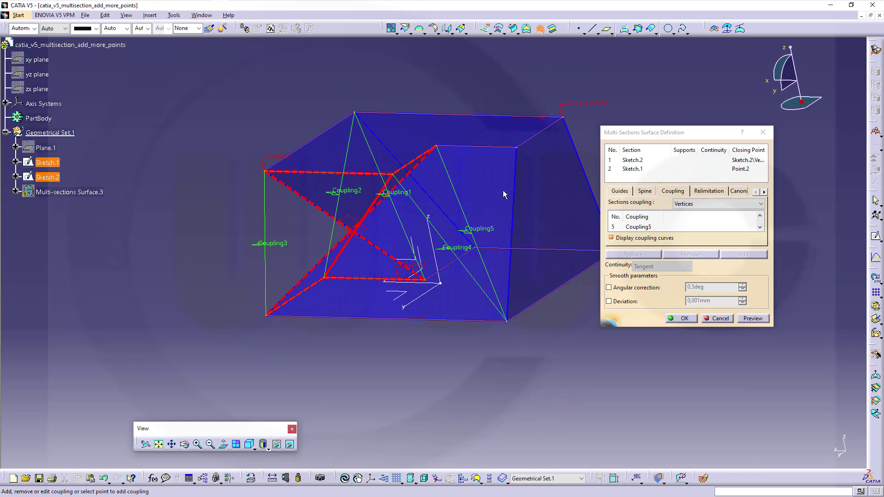
click(516, 151)
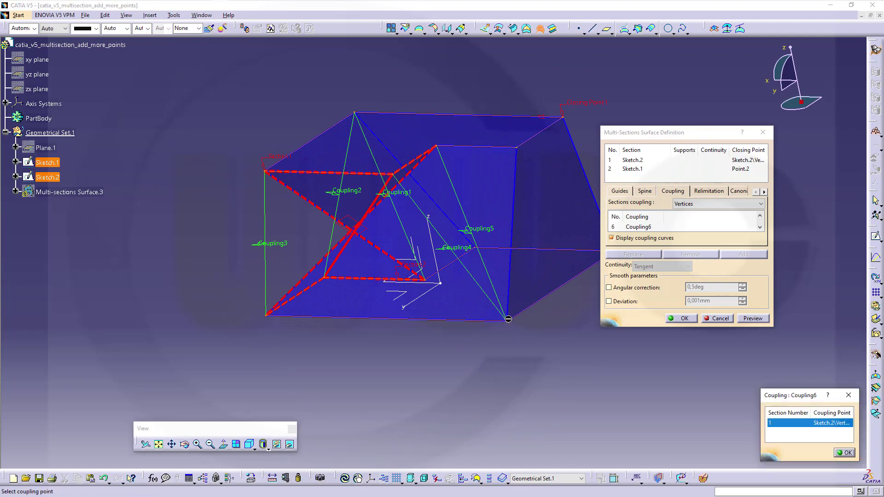
click(514, 326)
mouse_move(514, 326)
middle_down()
mouse_move(404, 327)
mouse_move(326, 271)
mouse_move(467, 293)
mouse_move(339, 251)
mouse_move(334, 291)
mouse_move(313, 312)
mouse_move(264, 315)
mouse_move(243, 302)
mouse_move(449, 181)
middle_up()
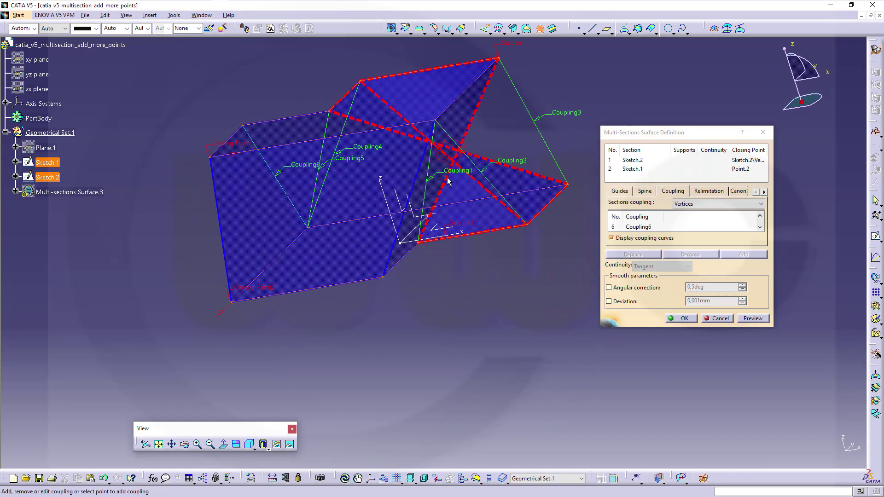
Add a seventh coupling from Sketch.2's outer corner opposite its notch to the Sketch.1 corner just before its notch.
click(441, 124)
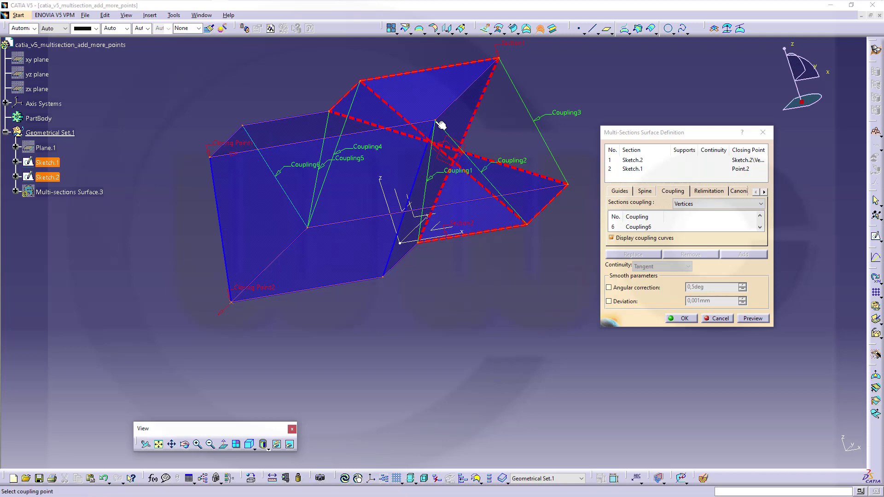
click(383, 279)
middle_drag(427, 325, 336, 162)
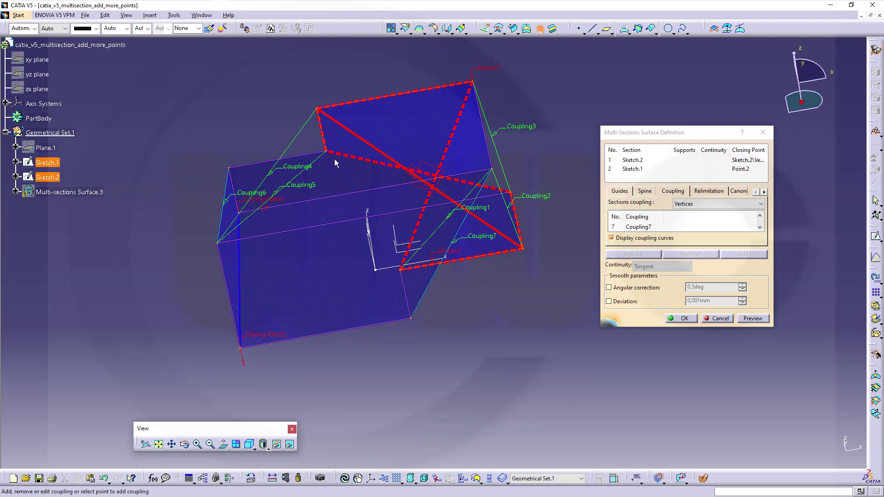
right_click(349, 194)
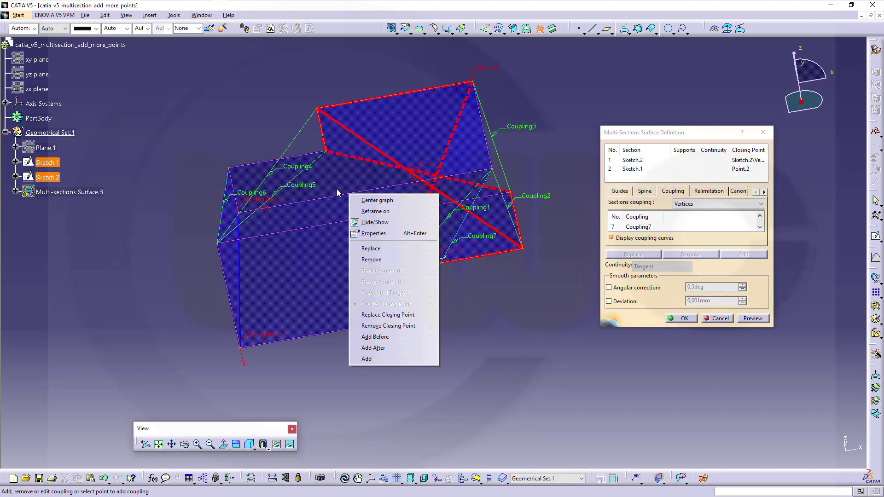
click(536, 302)
middle_drag(476, 359, 587, 330)
Create the multi-sections surface with the manual vertex couplings and inspect its faces from several sides.
click(684, 319)
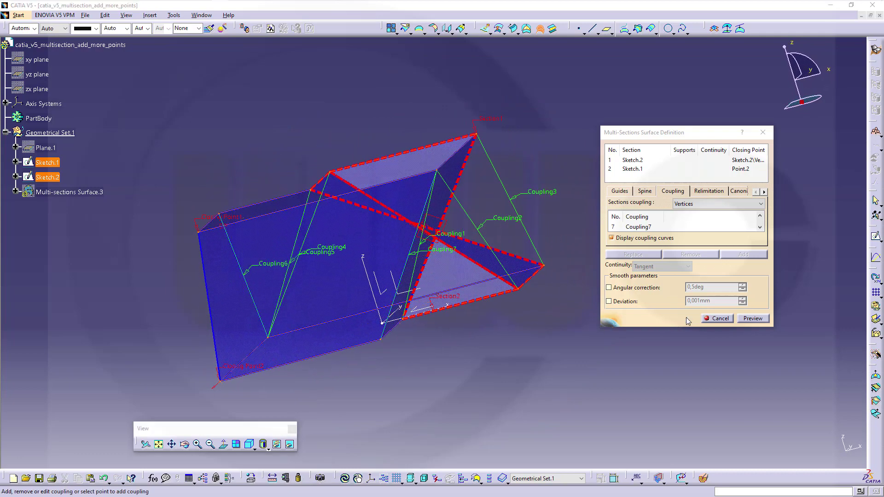
middle_drag(687, 330, 468, 363)
middle_drag(449, 192, 420, 261)
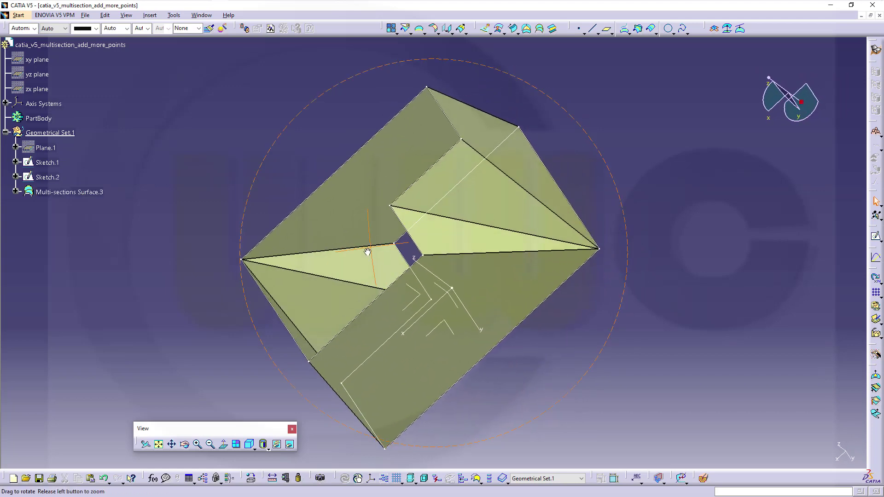
middle_drag(366, 252, 460, 193)
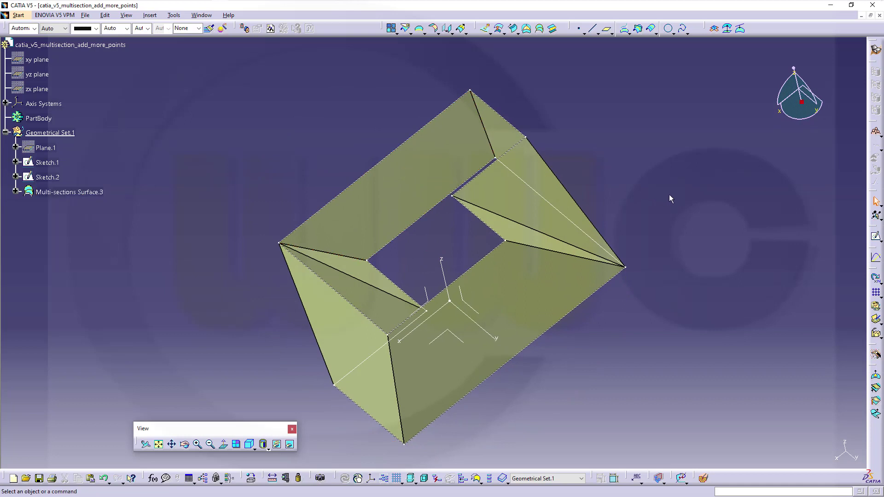